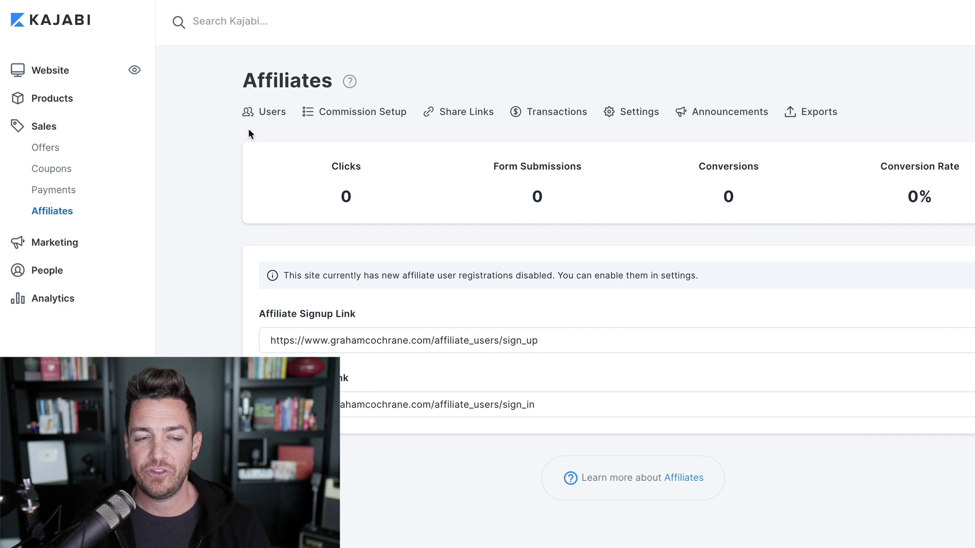
Step: Check the affiliate users page, return to the Affiliates dashboard and focus the affiliate signup link
left_click(275, 111)
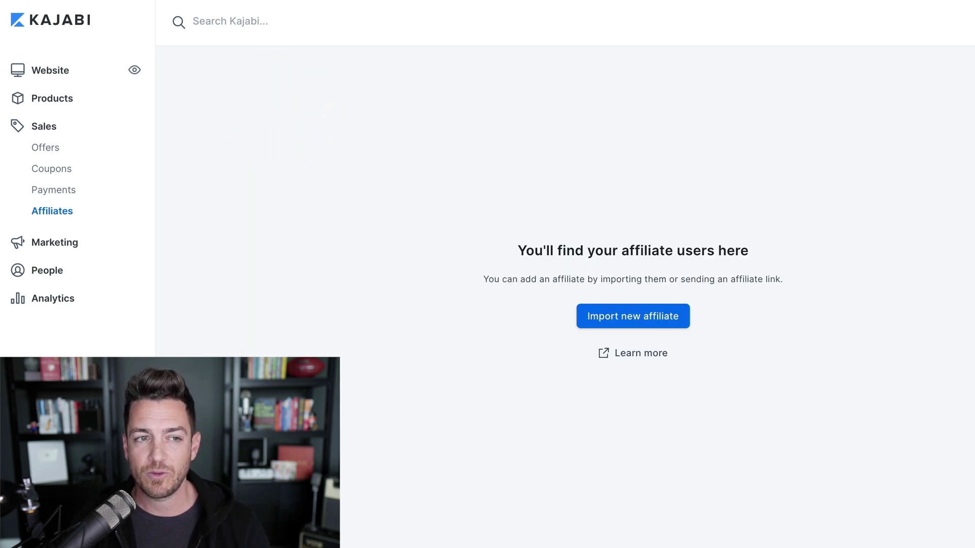
key("alt+Left")
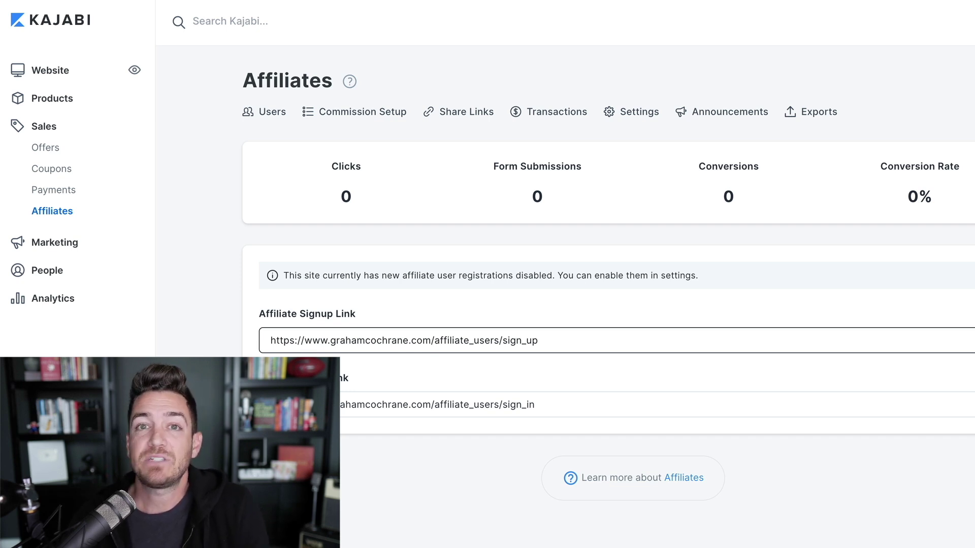
left_click(918, 350)
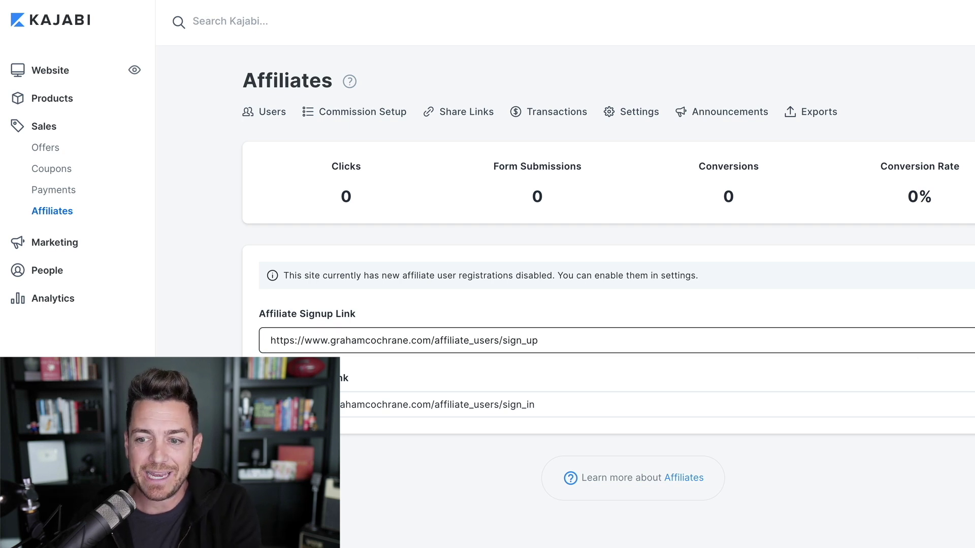
left_click(968, 340)
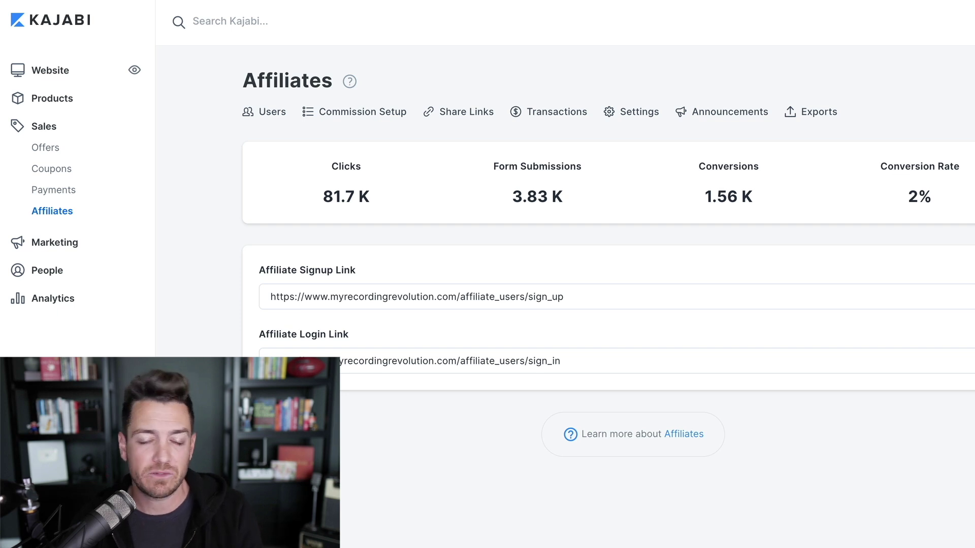
Step: Open the Recording Revolution site's affiliate signup link in a new browser tab to view the signup form
left_click(558, 297)
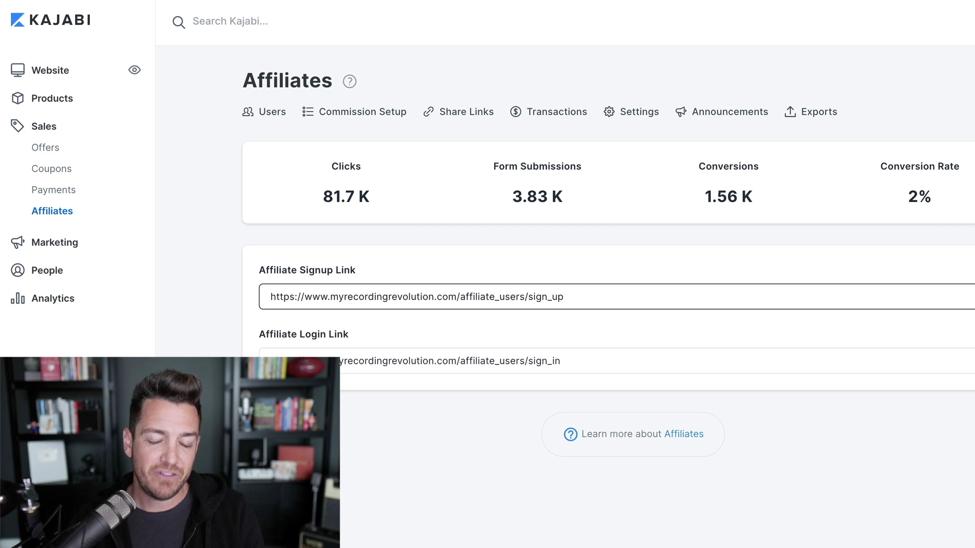
left_click(380, 220)
left_click(558, 297)
key("ctrl+t")
key("ctrl+v")
key("Return")
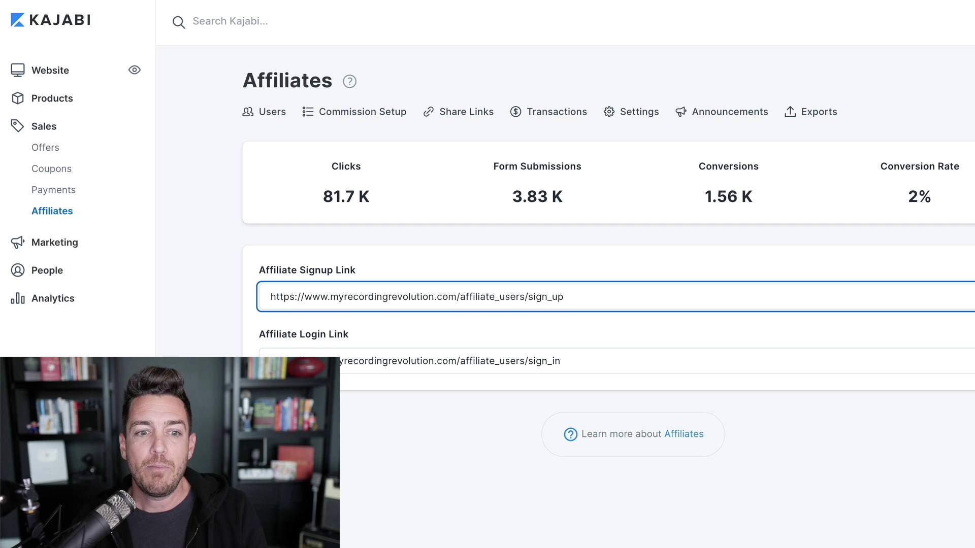
Step: Open the affiliate login link in the browser and return to the Affiliates dashboard
left_click(304, 362)
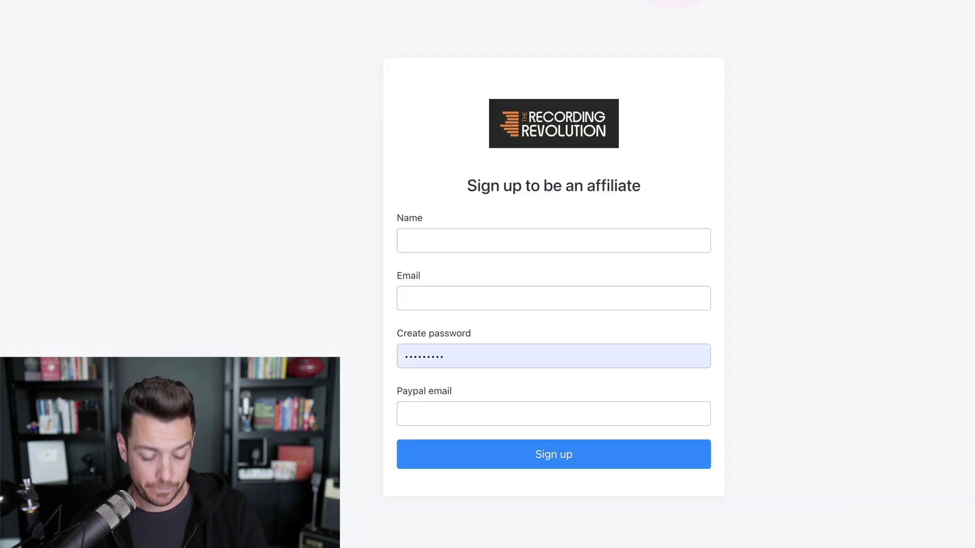
key("super+l")
key("super+v")
key("Return")
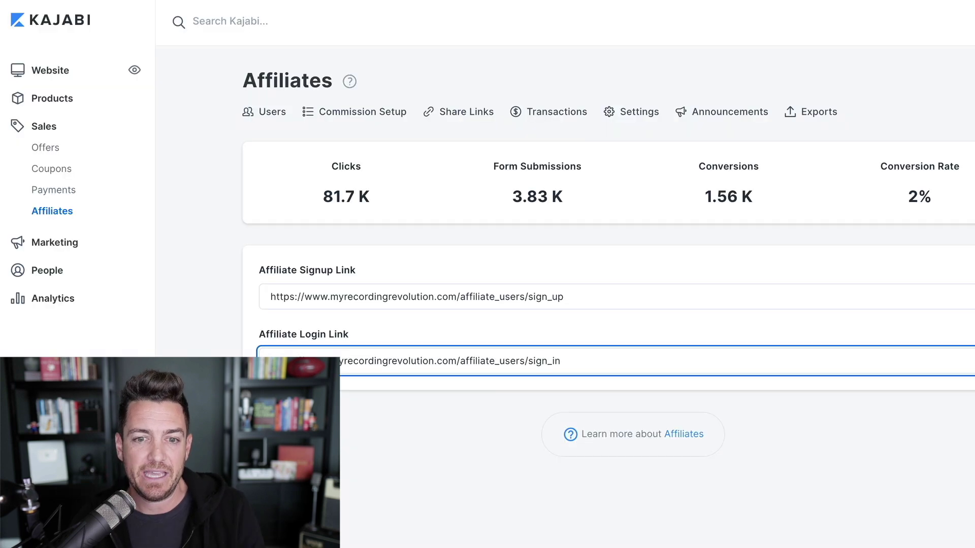
left_click(192, 255)
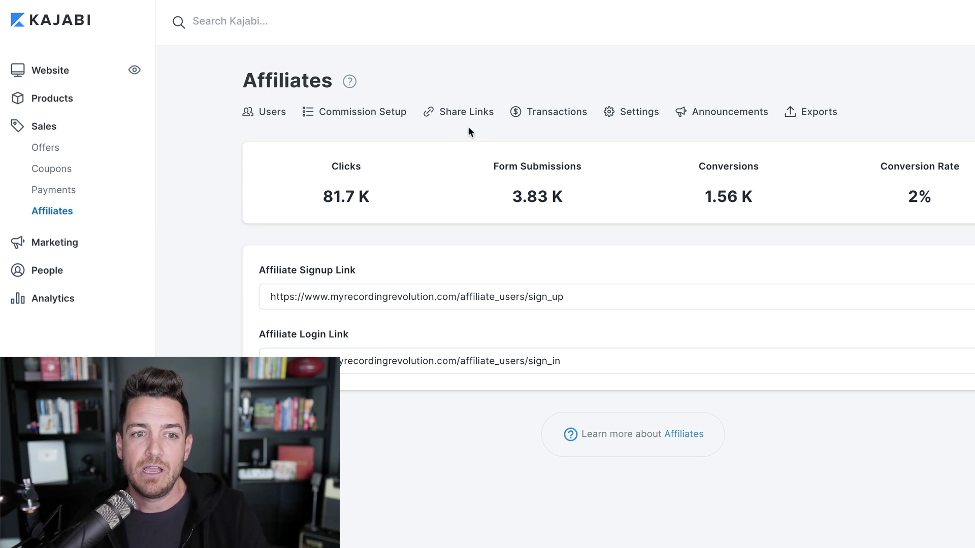
Step: Review the affiliate users list through its second page and return to the Affiliates dashboard
left_click(272, 113)
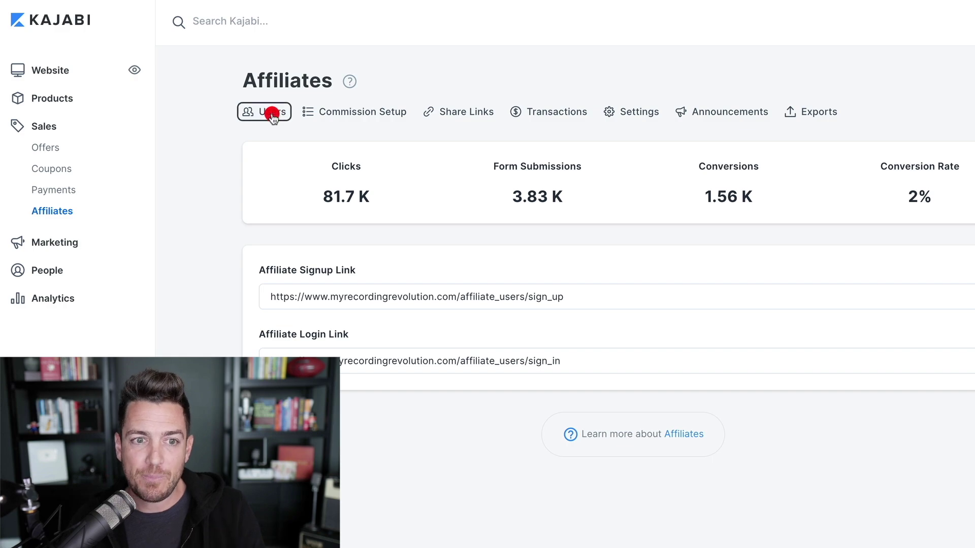
scroll(477, 283, "down", 2)
scroll(478, 287, "down", 20)
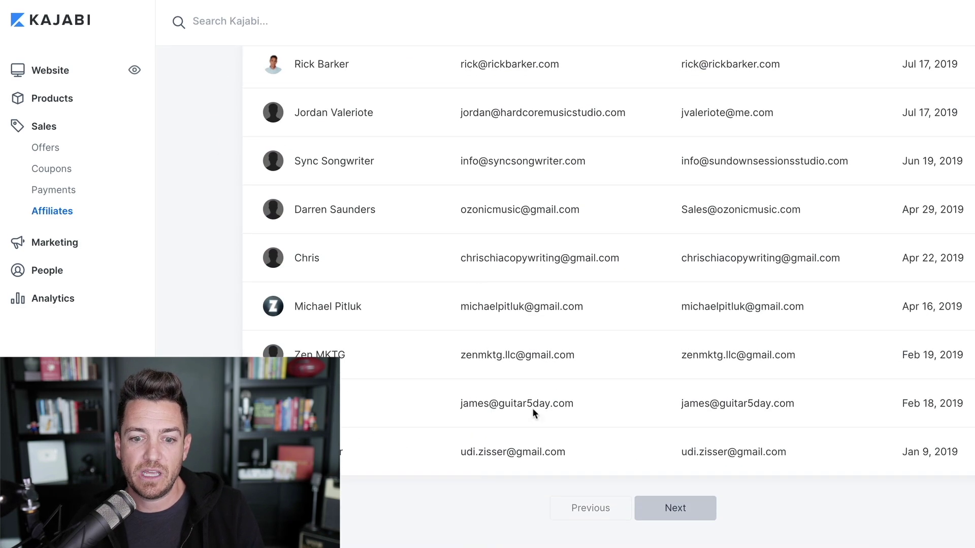
left_click(651, 508)
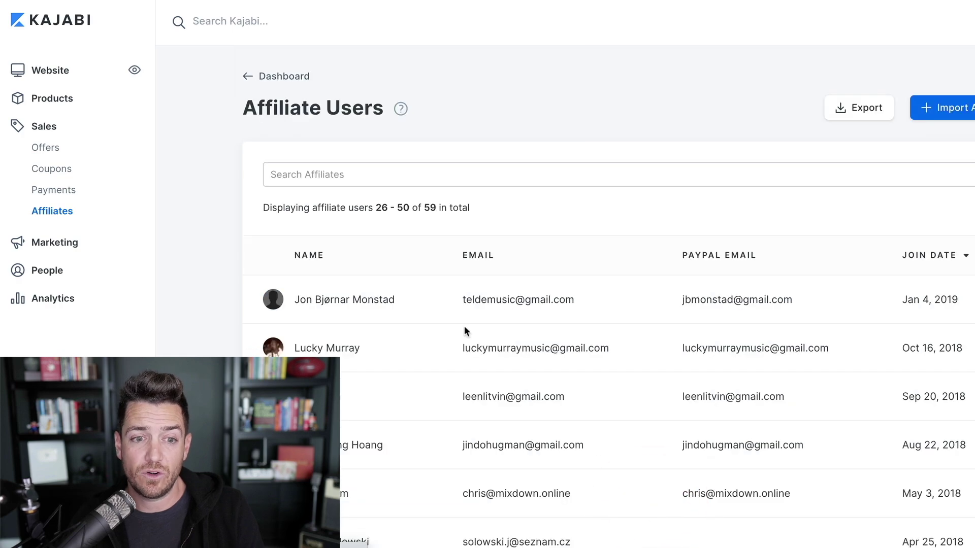
scroll(464, 328, "down", 20)
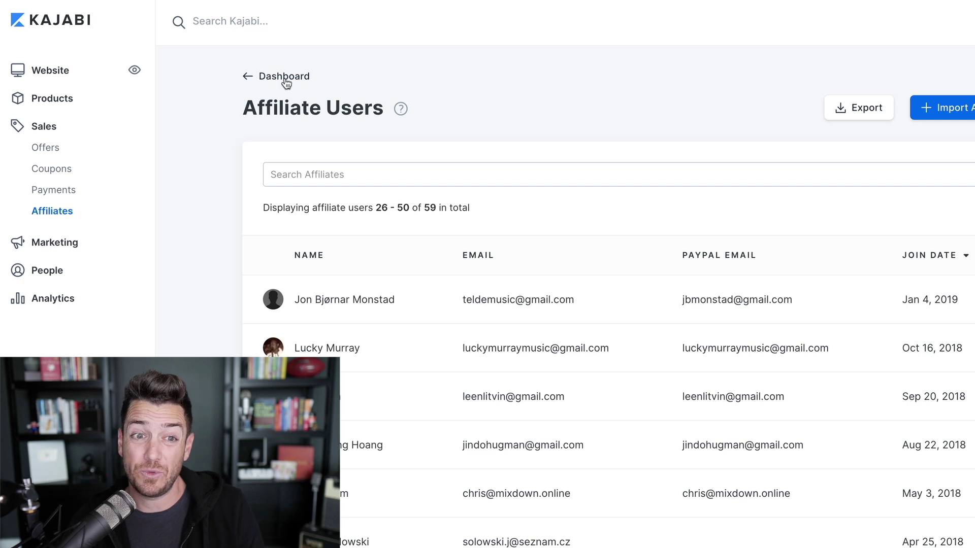
left_click(286, 78)
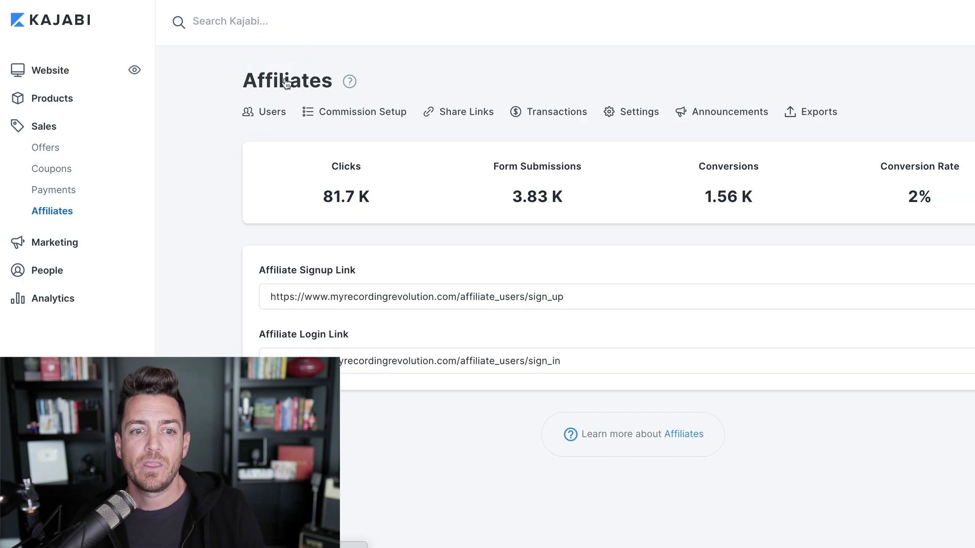
Step: Open the commission setup and examine the available offers and the commission percentage of the enabled Perfect Vocal Takes Offer
left_click(363, 112)
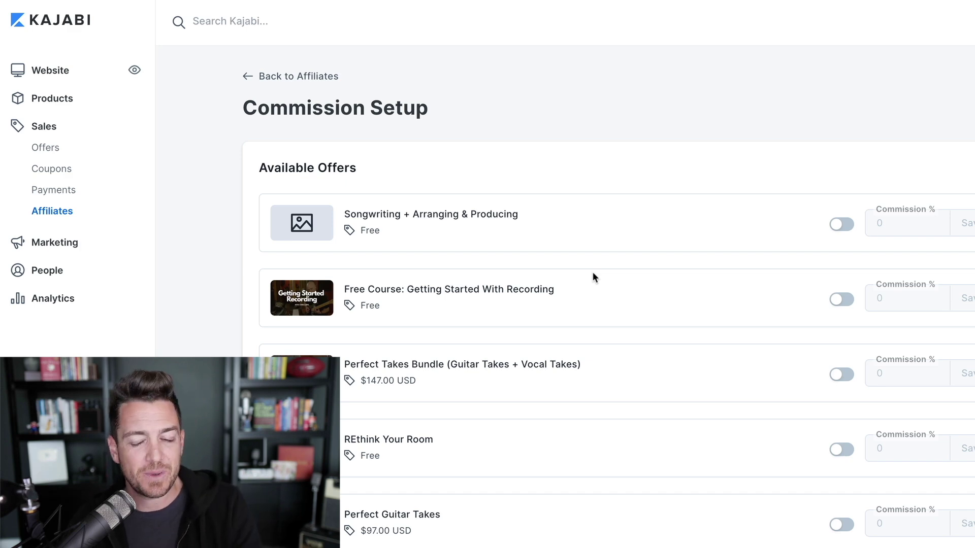
scroll(593, 274, "down", 8)
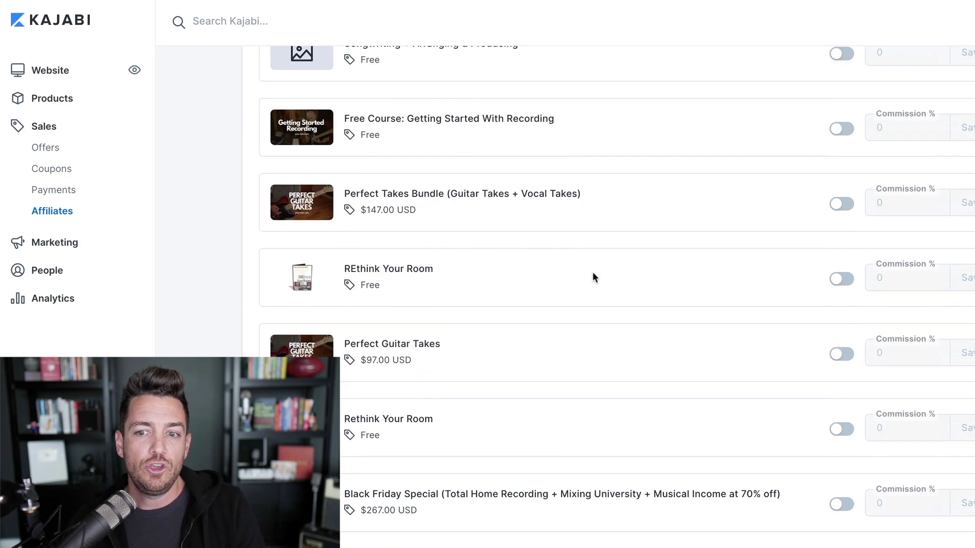
scroll(737, 288, "up", 8)
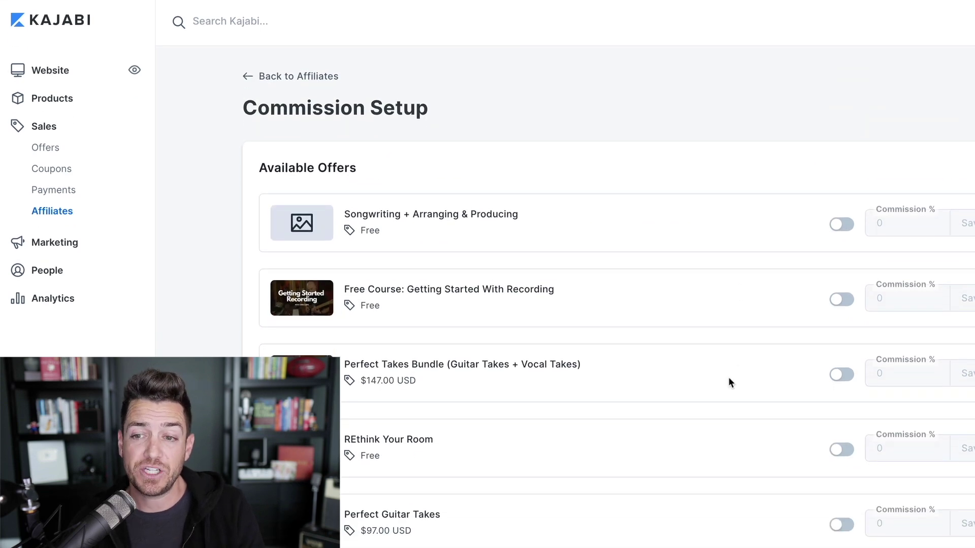
scroll(729, 382, "down", 13)
scroll(729, 381, "up", 2)
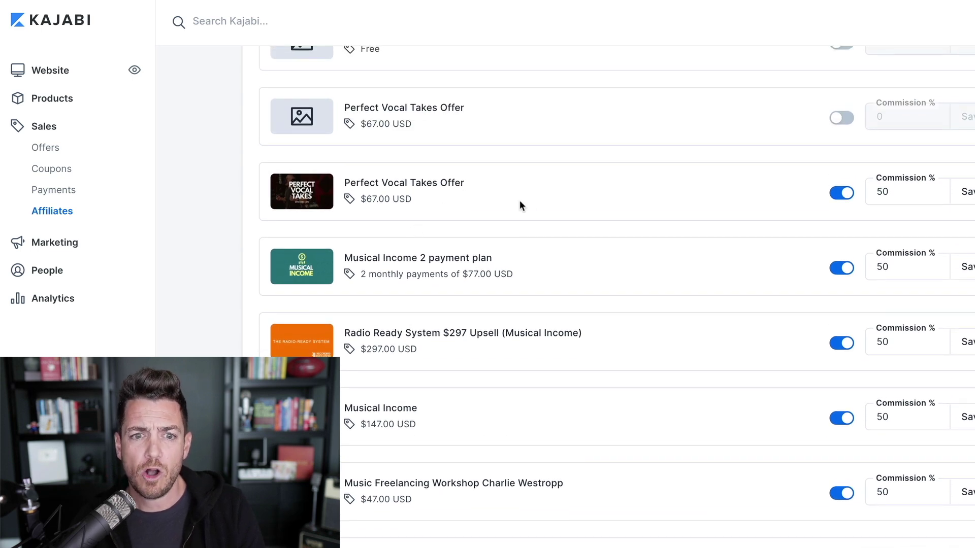
left_click(922, 196)
left_click(764, 215)
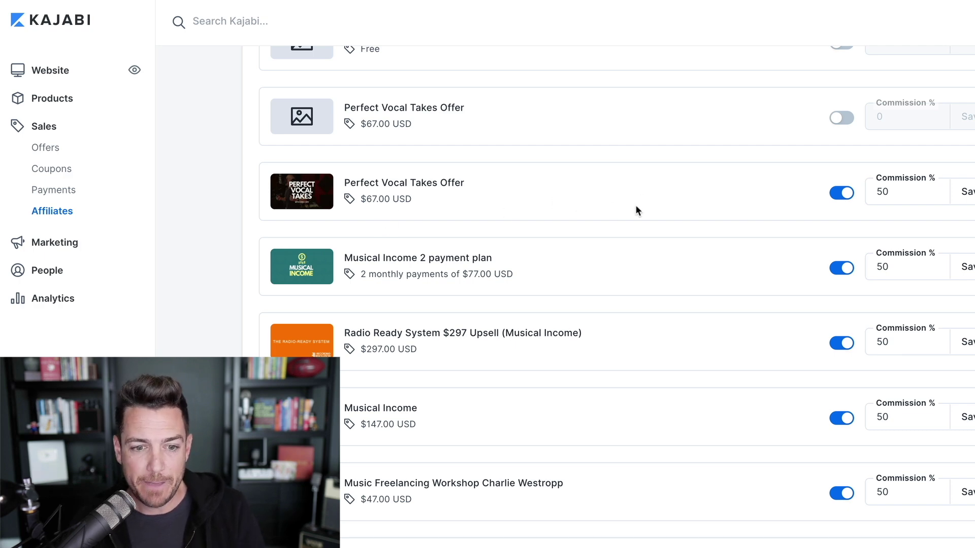
Step: Examine the commission settings of the remaining offers on the first page, including Radio Ready System 2019 (MU Update)
scroll(636, 209, "down", 3)
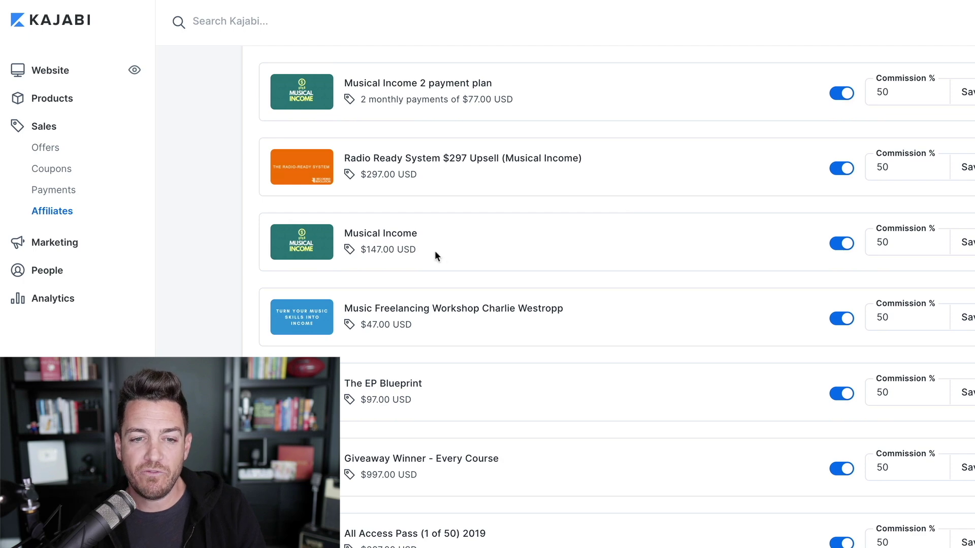
scroll(668, 281, "down", 5)
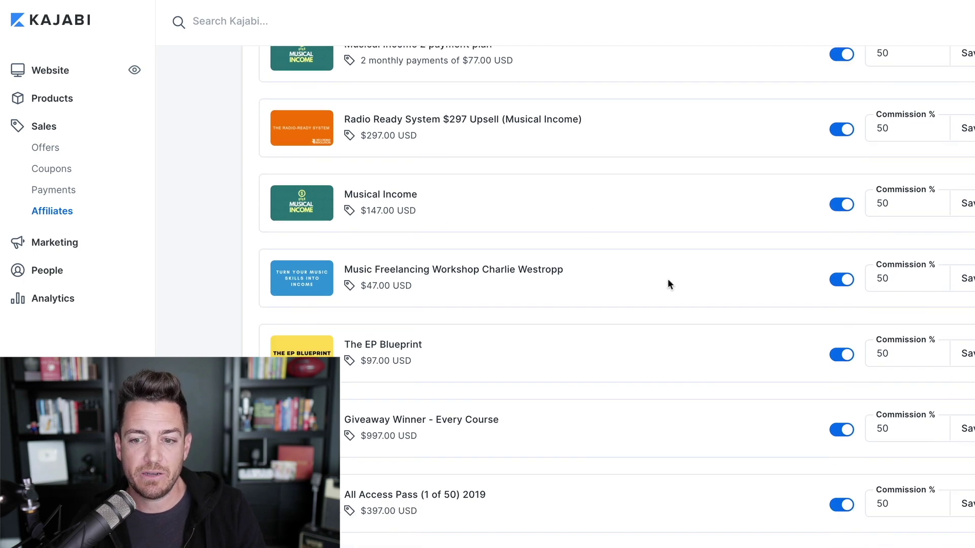
scroll(669, 284, "down", 6)
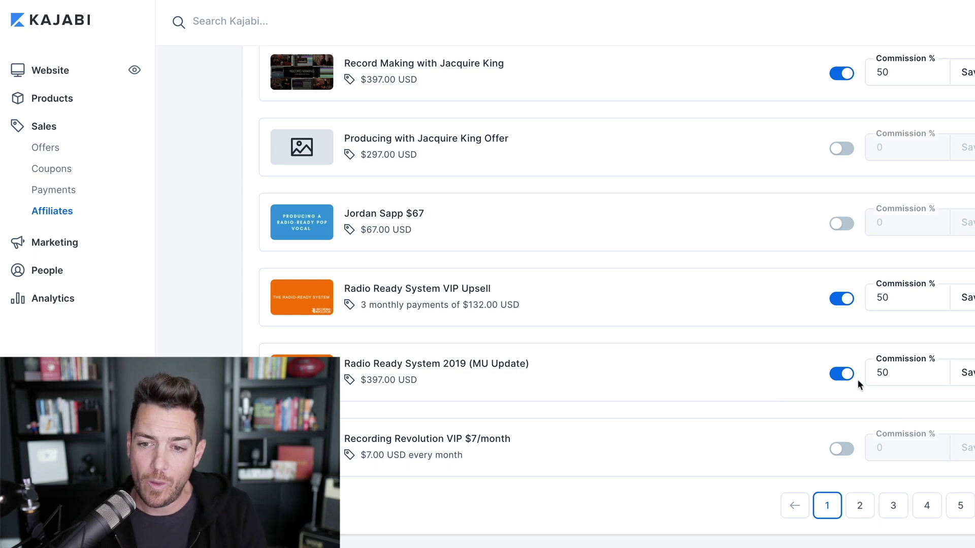
left_click(909, 372)
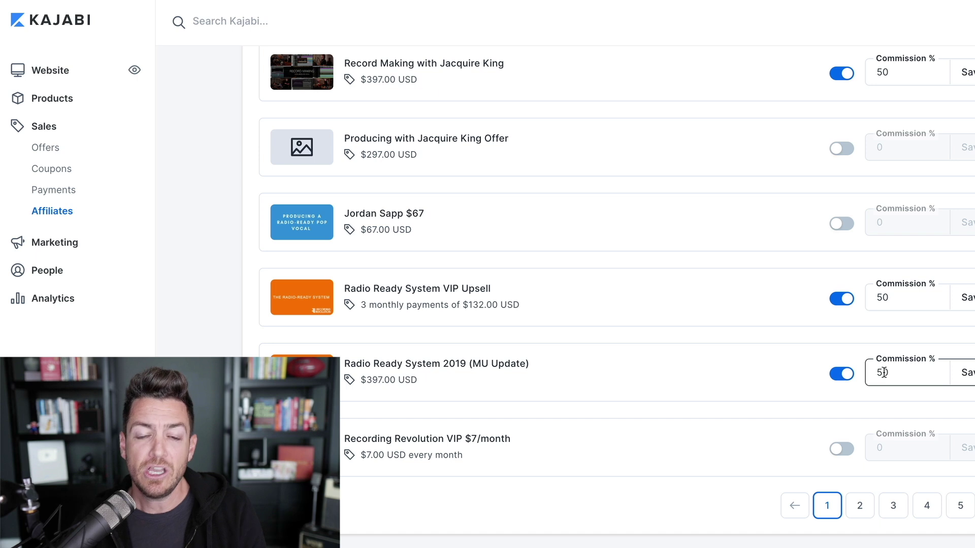
left_click(859, 365)
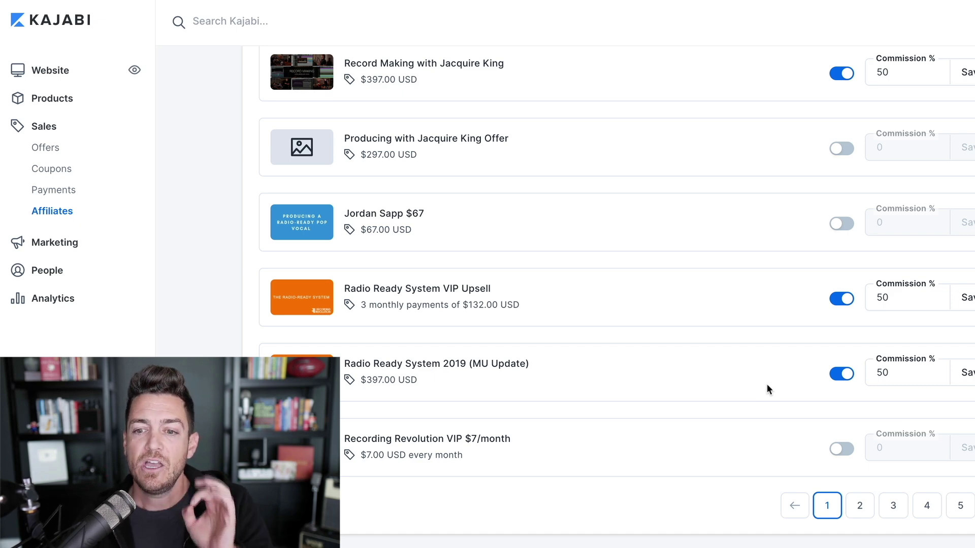
scroll(779, 341, "up", 15)
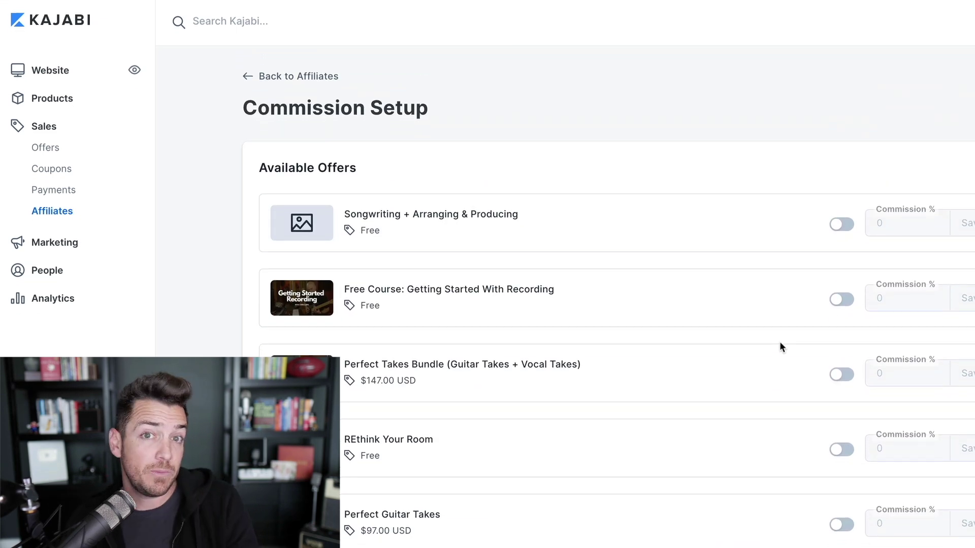
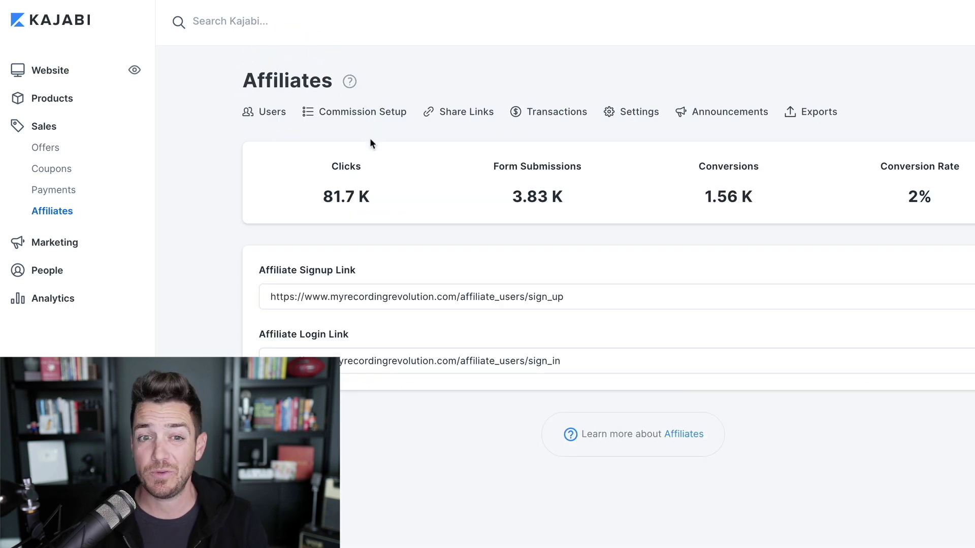
Step: Review the existing affiliate share links and start a new link named "Audio Income Project Sales Page"
left_click(474, 118)
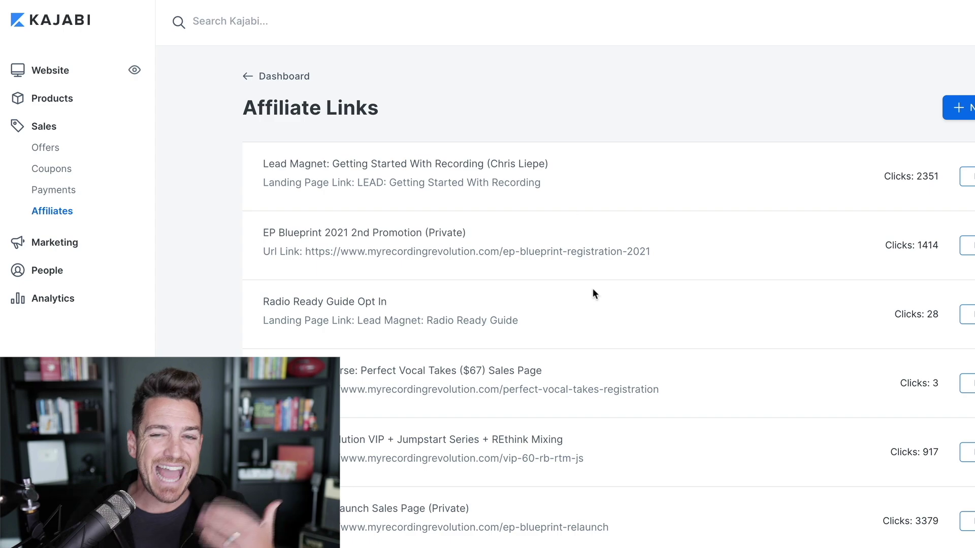
scroll(593, 289, "down", 15)
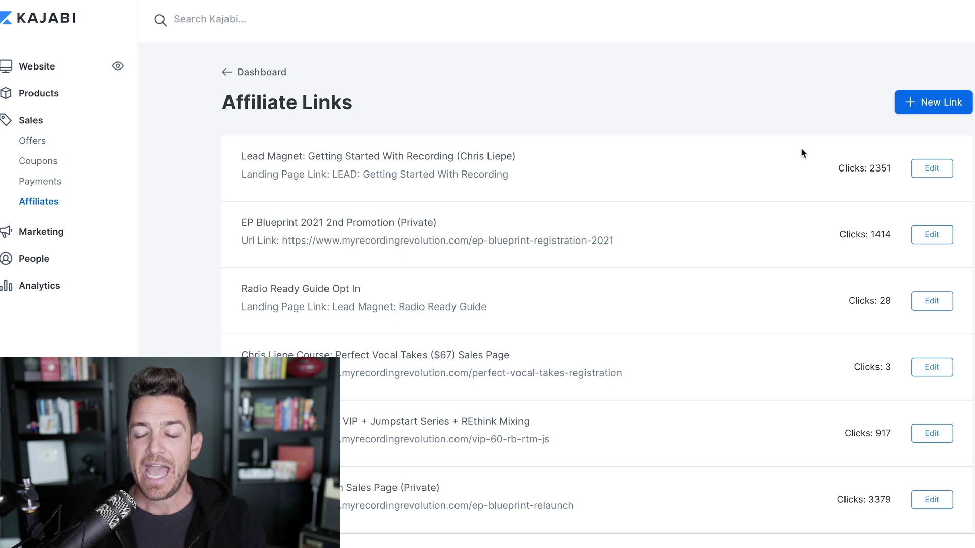
left_click(941, 107)
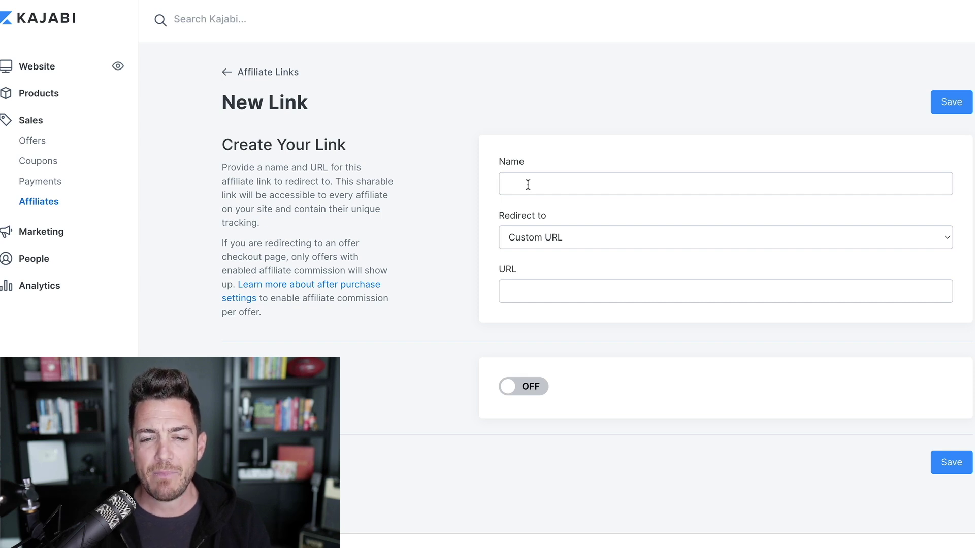
left_click(528, 184)
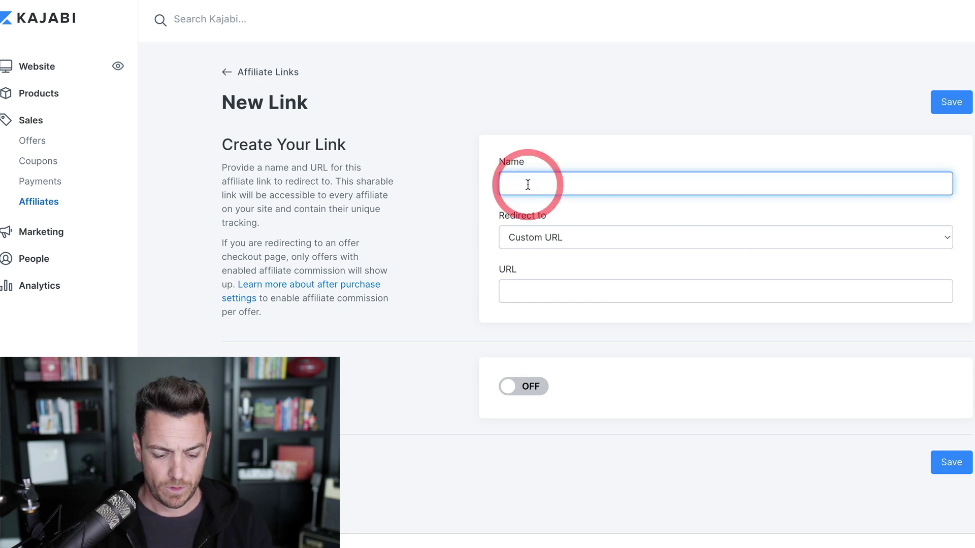
type("Audio Income Pr")
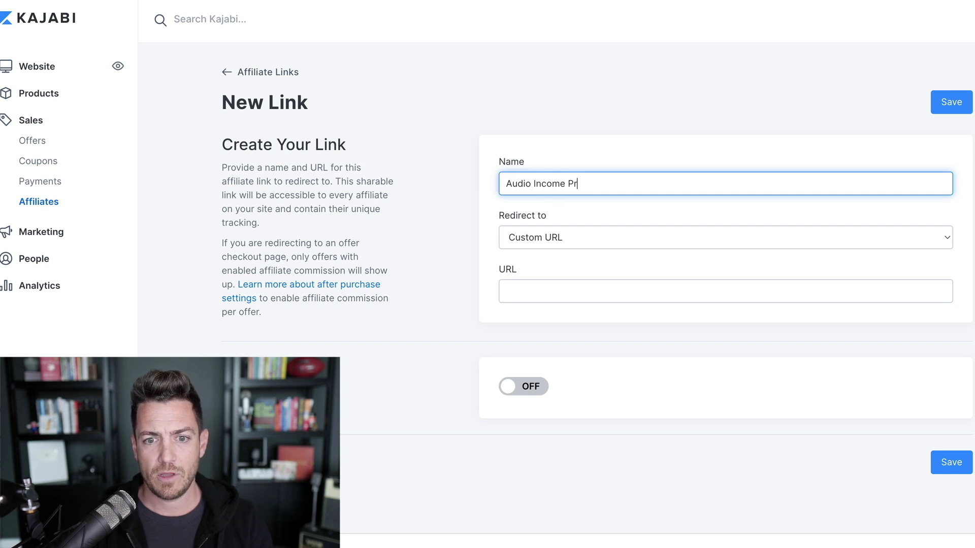
type("oject Sales Page")
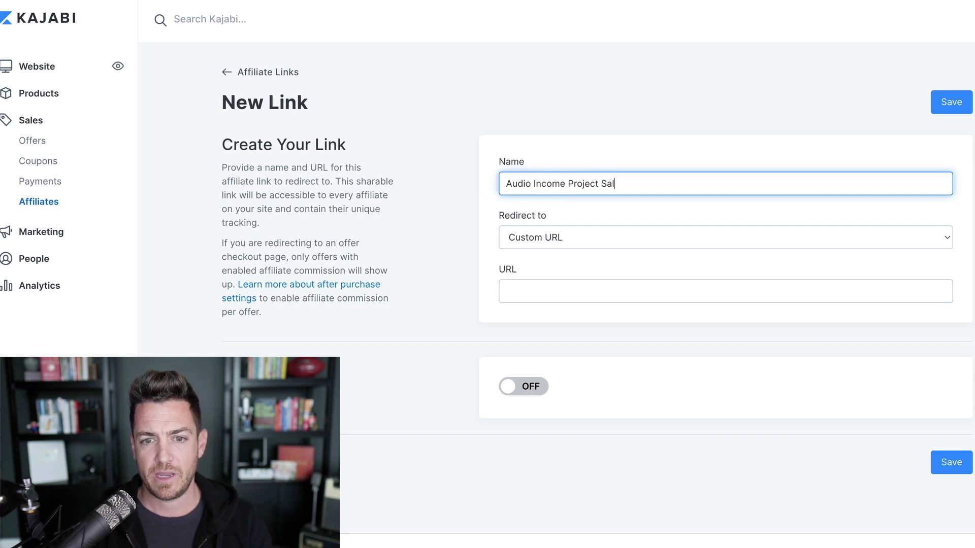
left_click(530, 101)
Step: Redirect the new affiliate link to the "Audio Income Project" landing page and save the link
left_click(570, 236)
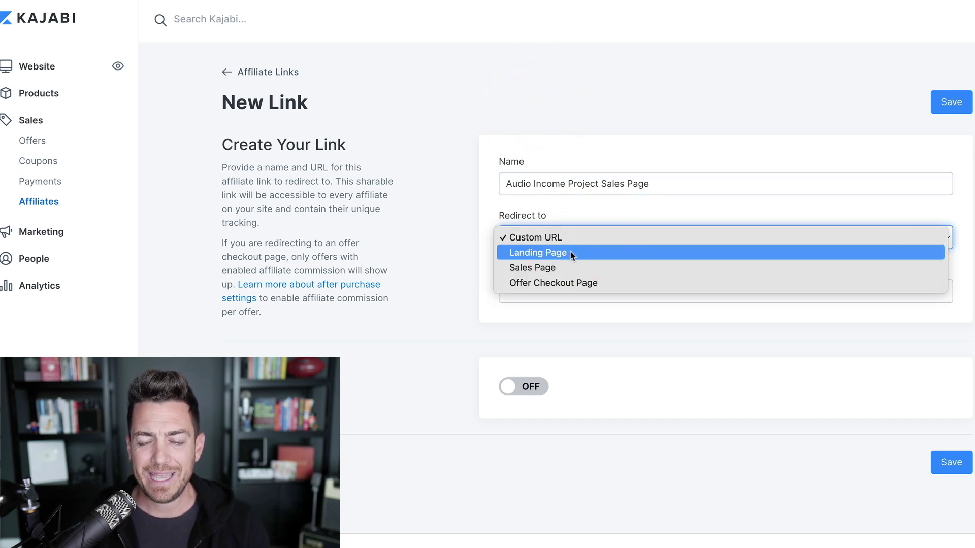
left_click(571, 252)
left_click(571, 293)
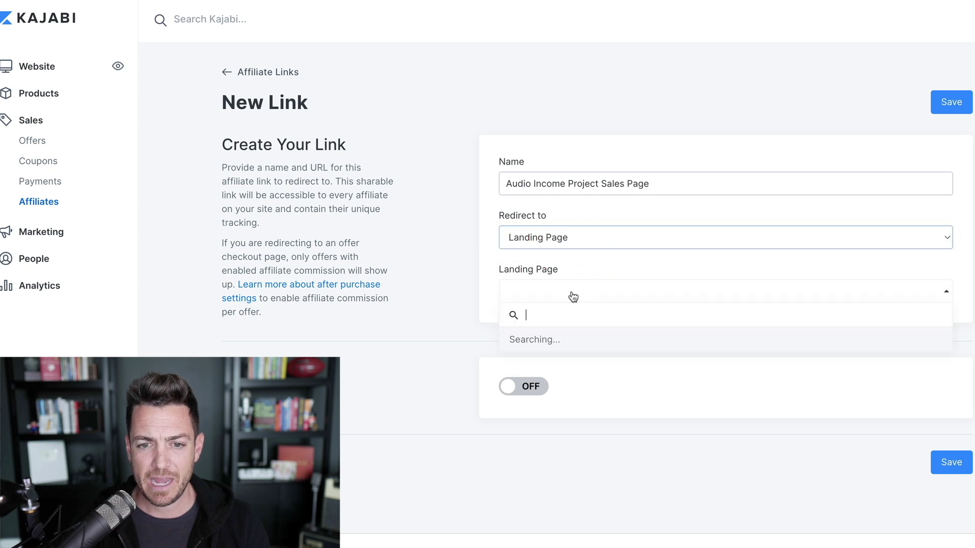
type("audio")
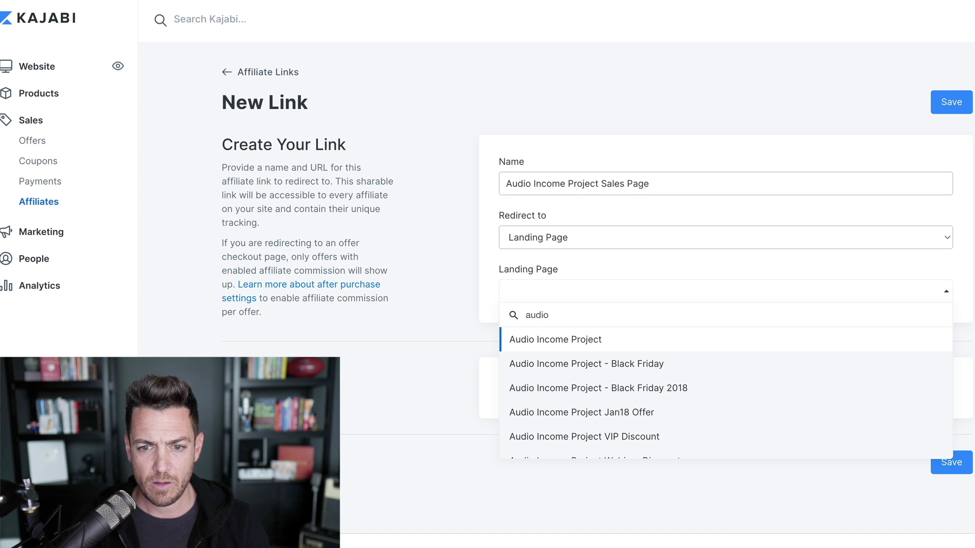
left_click(597, 349)
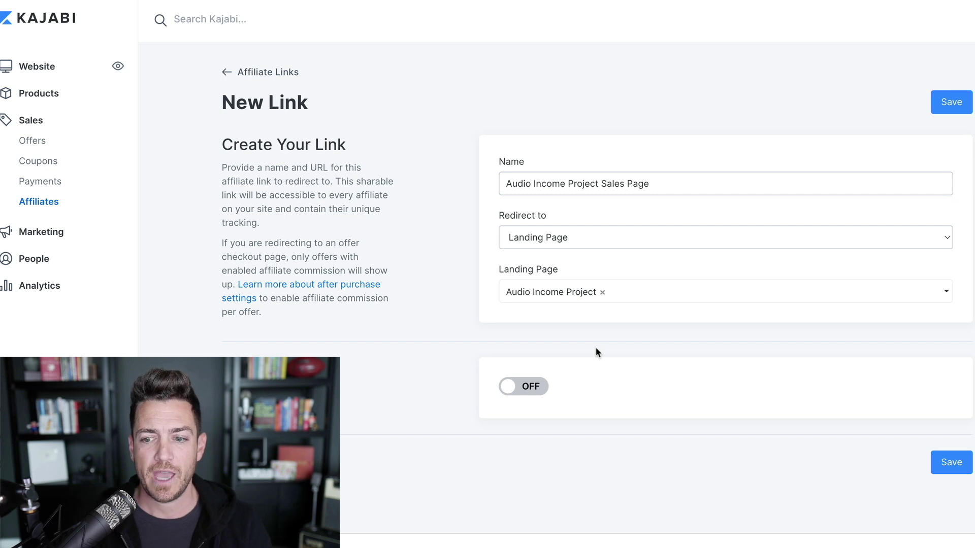
left_click(943, 470)
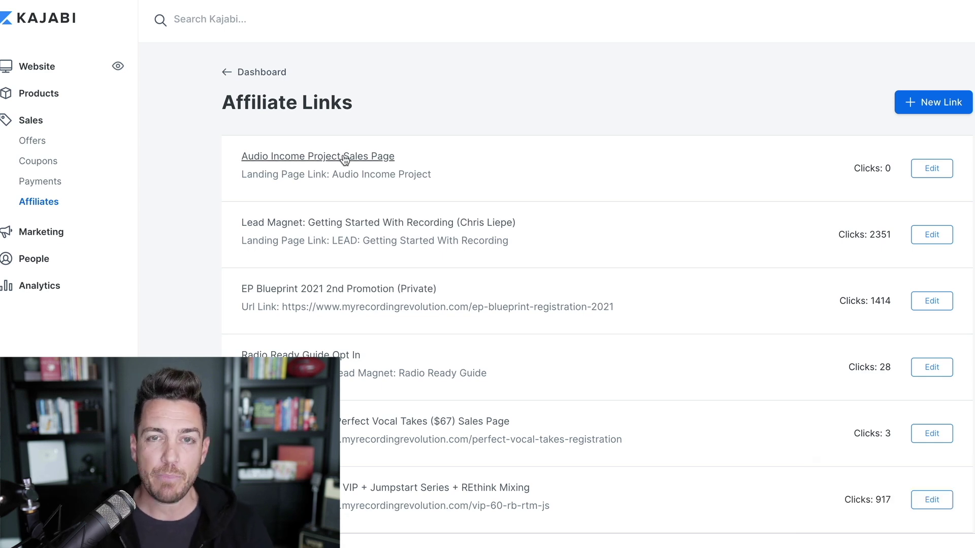
Step: Review the saved Audio Income Project Sales Page link's details and return to the Affiliates dashboard
left_click(345, 159)
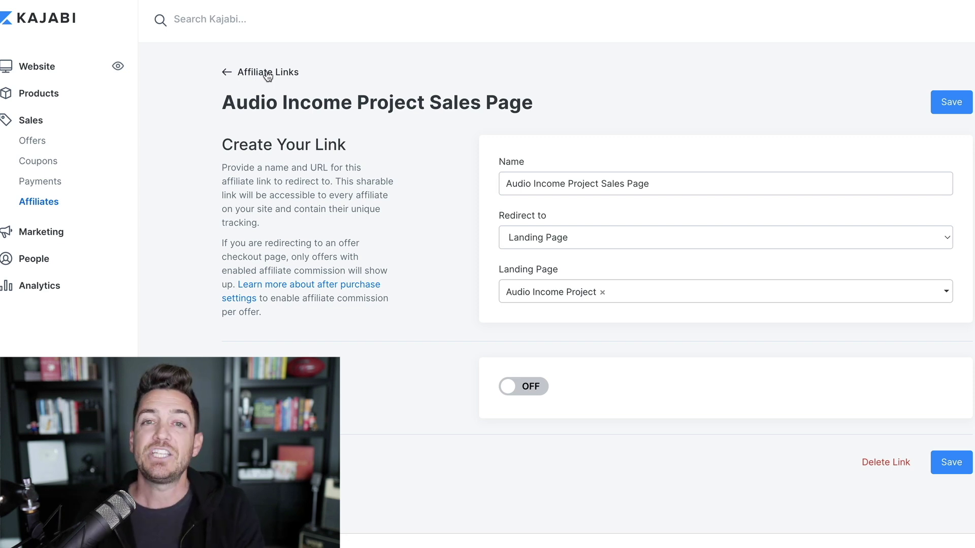
left_click(258, 79)
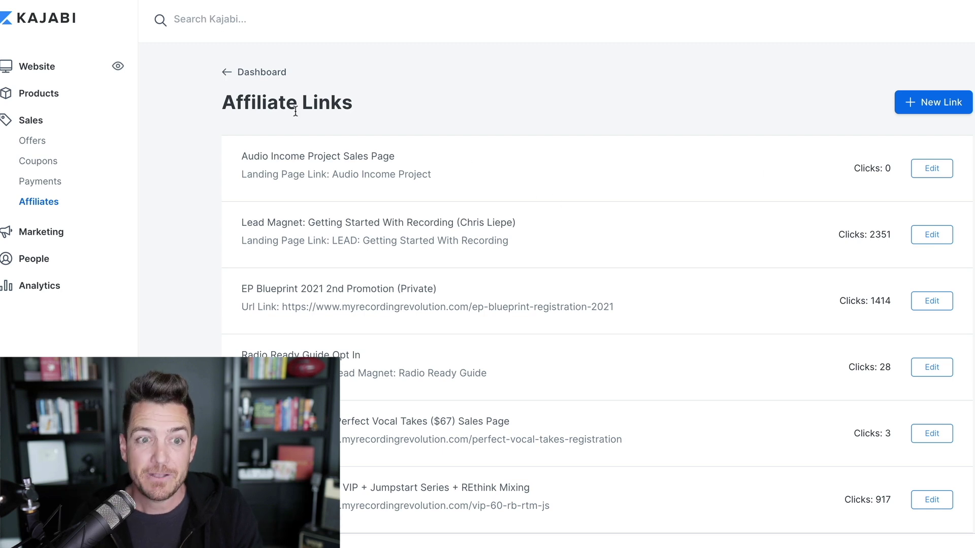
left_click(272, 72)
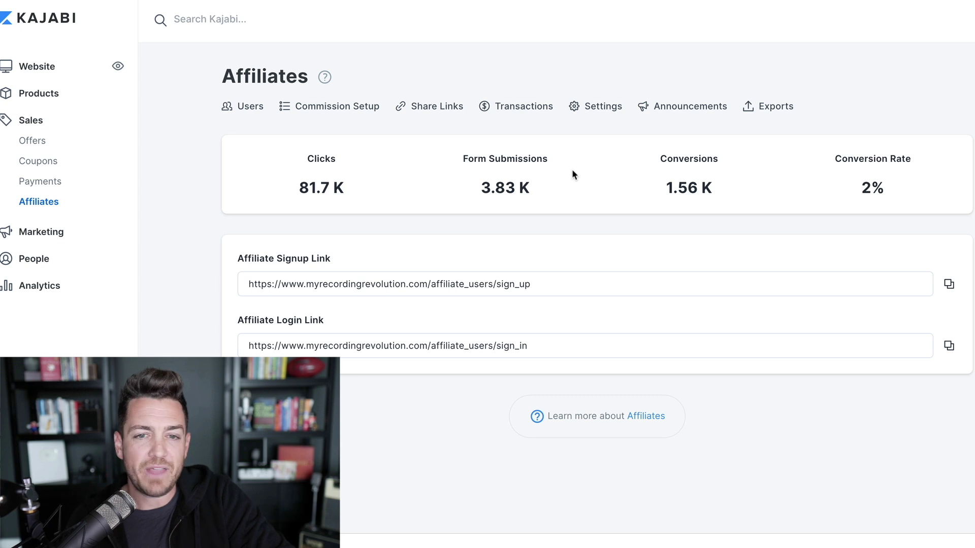
Step: Review the affiliate transactions and the monthly affiliate exports, returning to the Affiliates dashboard after each
left_click(517, 112)
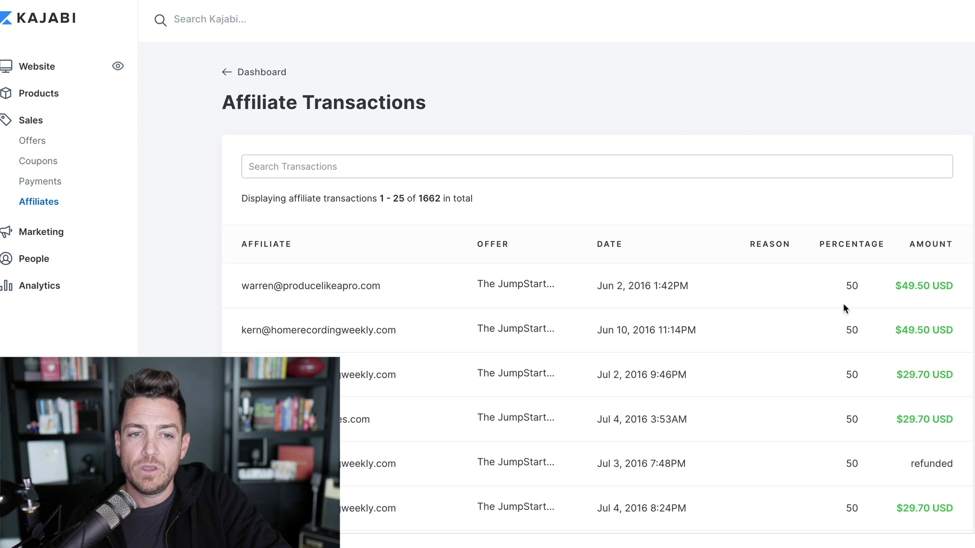
left_click(272, 73)
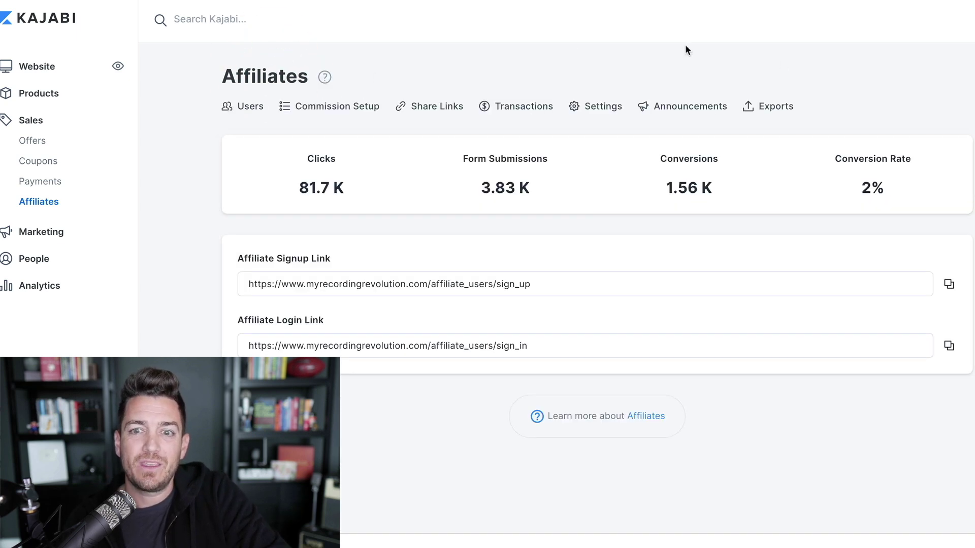
left_click(774, 114)
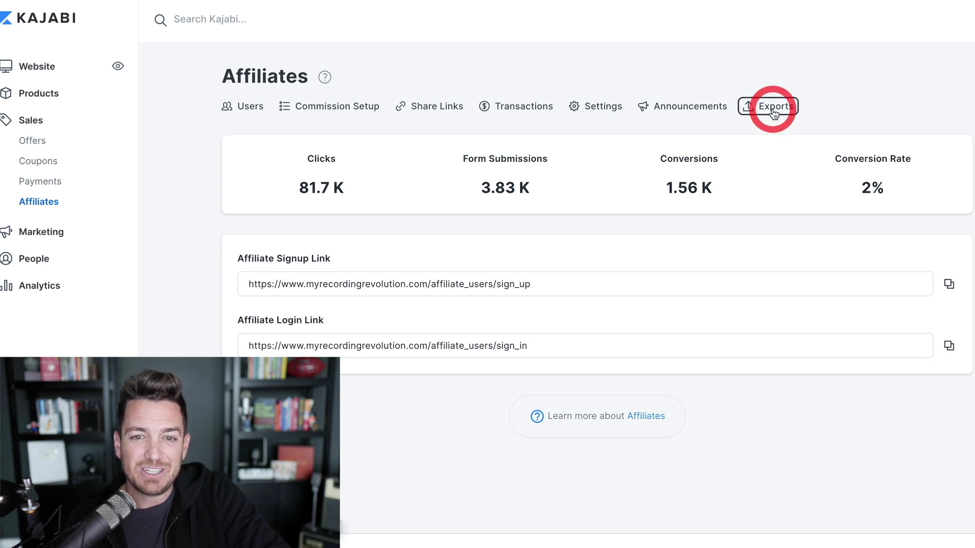
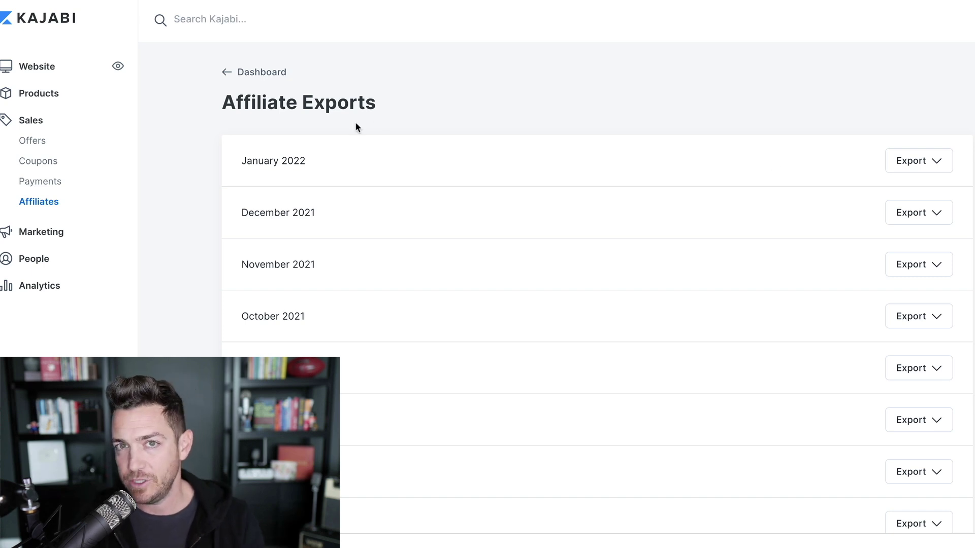
left_click(270, 71)
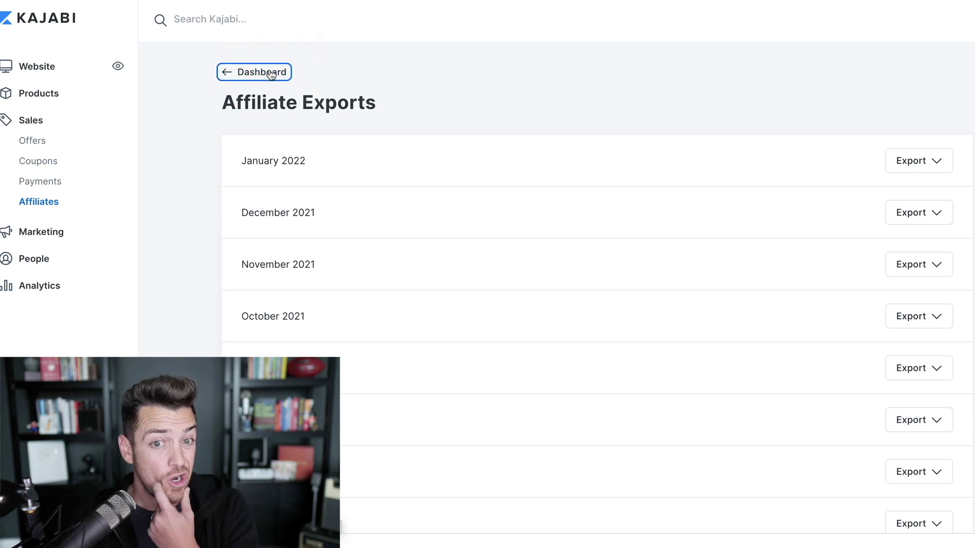
Step: Examine the affiliate settings for registrations, the referral conversion window, and the onboarding text and logo
left_click(616, 108)
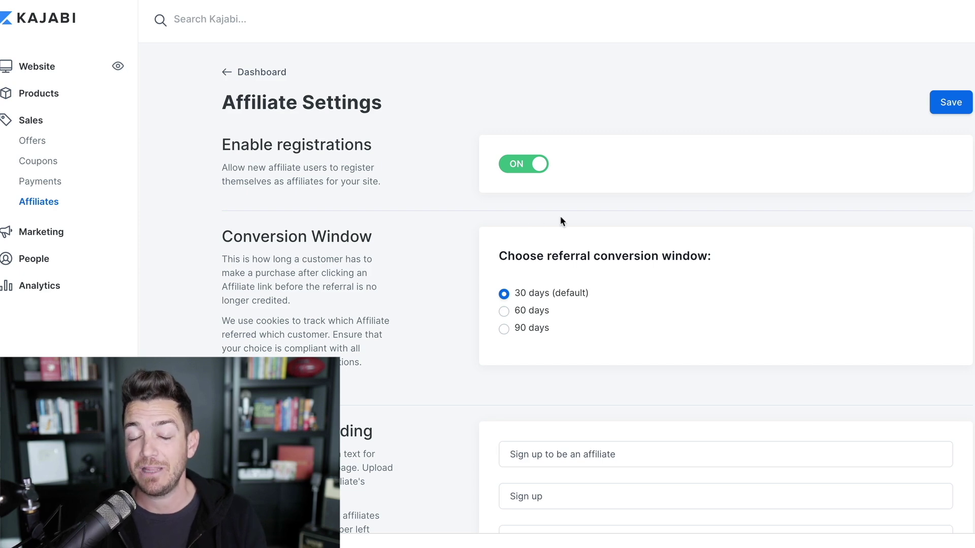
scroll(446, 246, "down", 6)
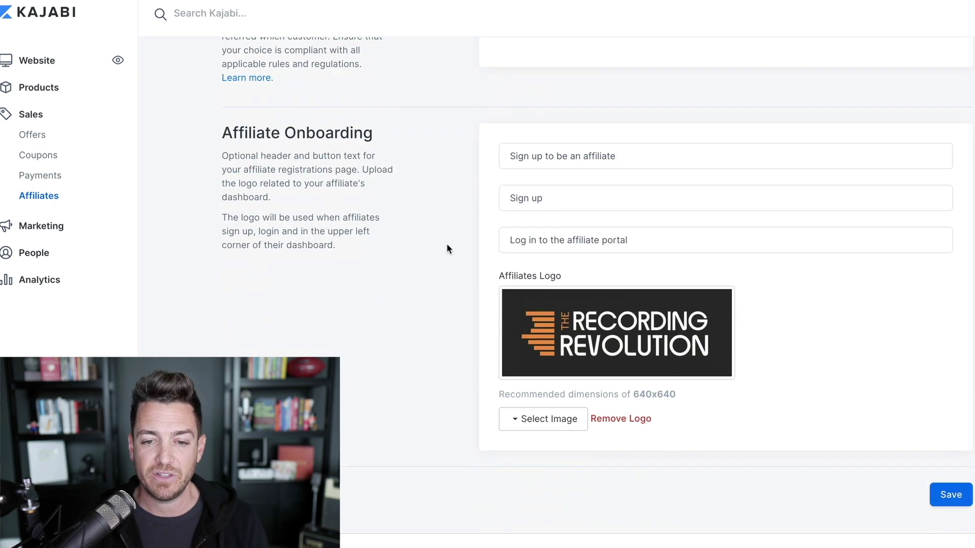
scroll(446, 246, "up", 6)
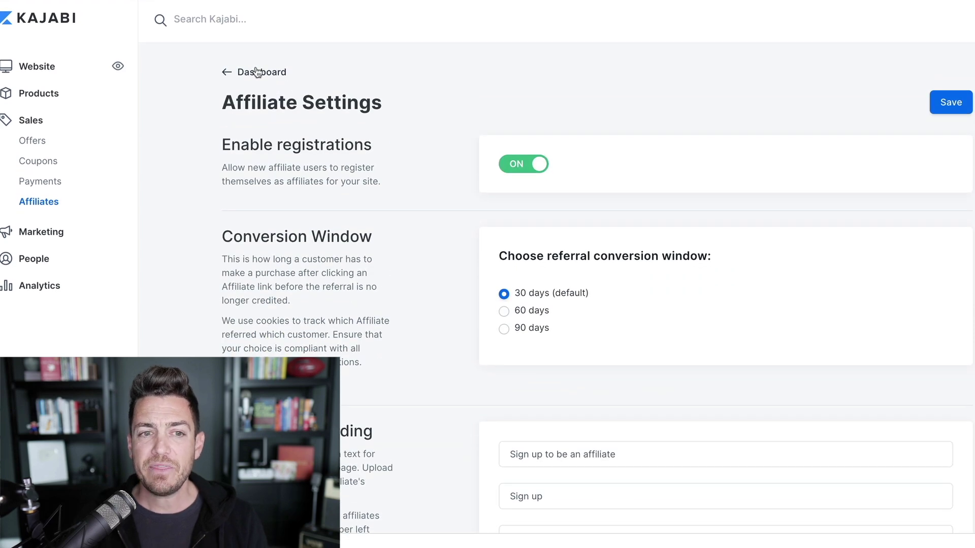